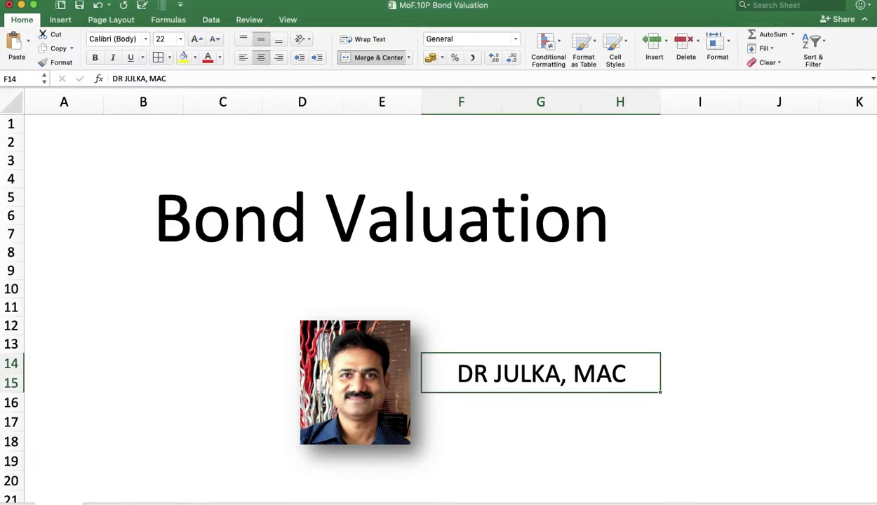
- Leave the Bond Valuation title sheet for the Computation of Purchase Price sheet
click(111, 501)
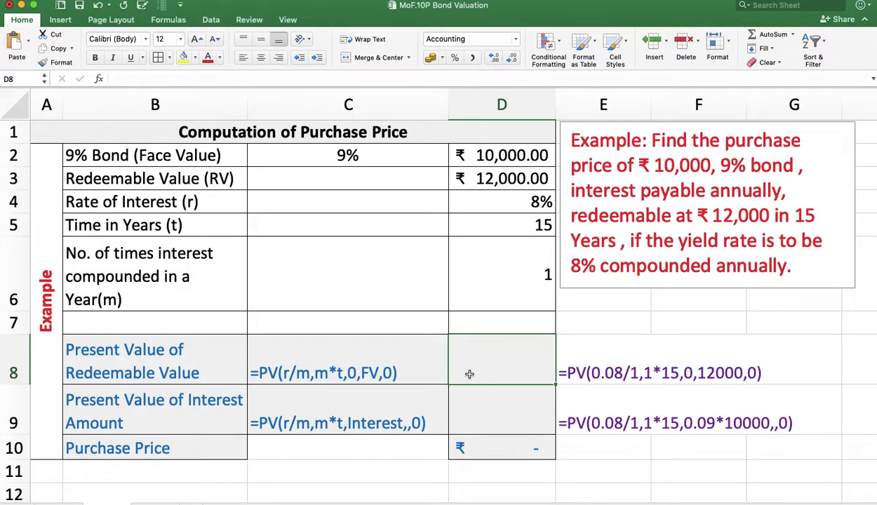
- Start a PV formula in D8 with rate D4/D6 and periods D6*D5
text(=P)
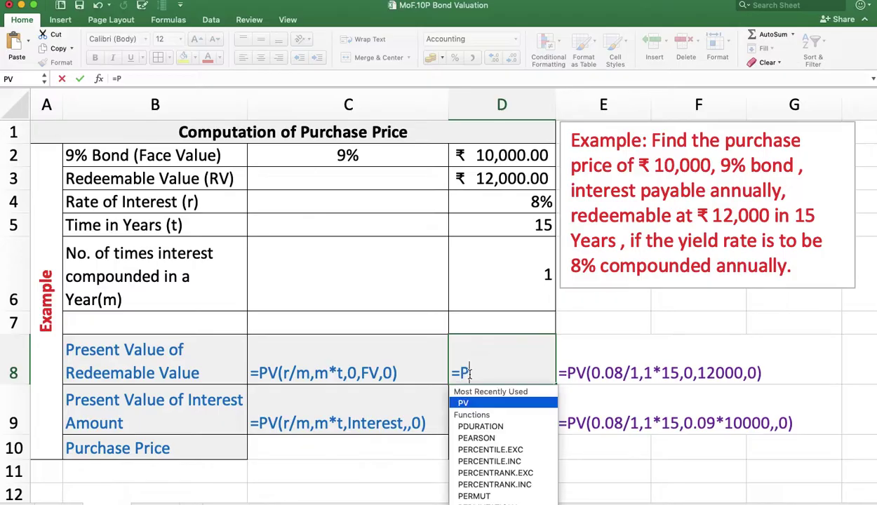
text(V)
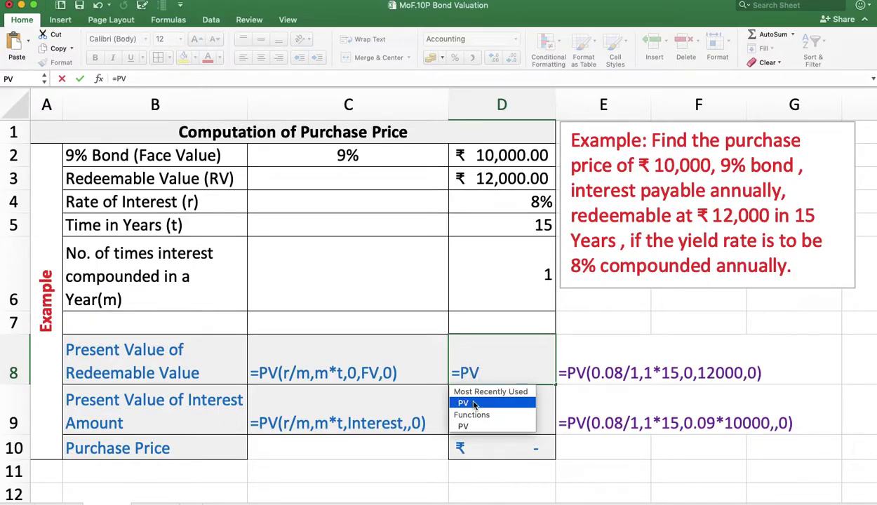
double_click(474, 405)
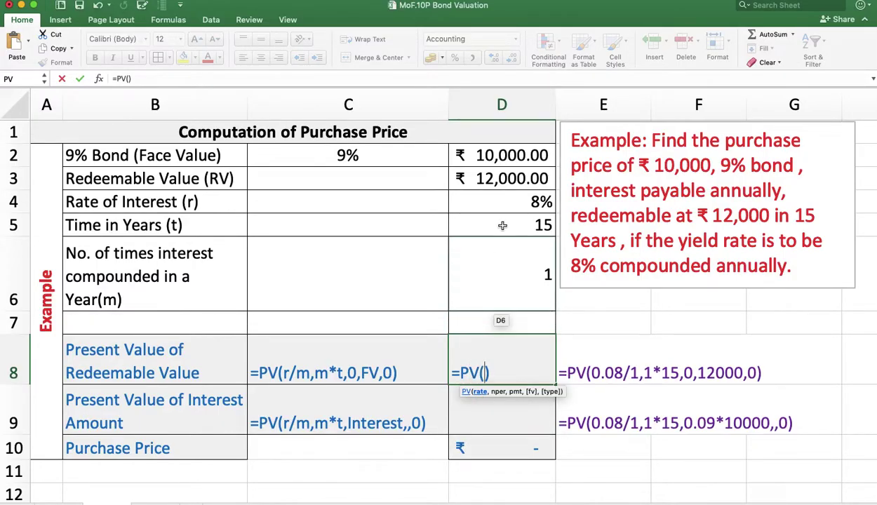
click(504, 197)
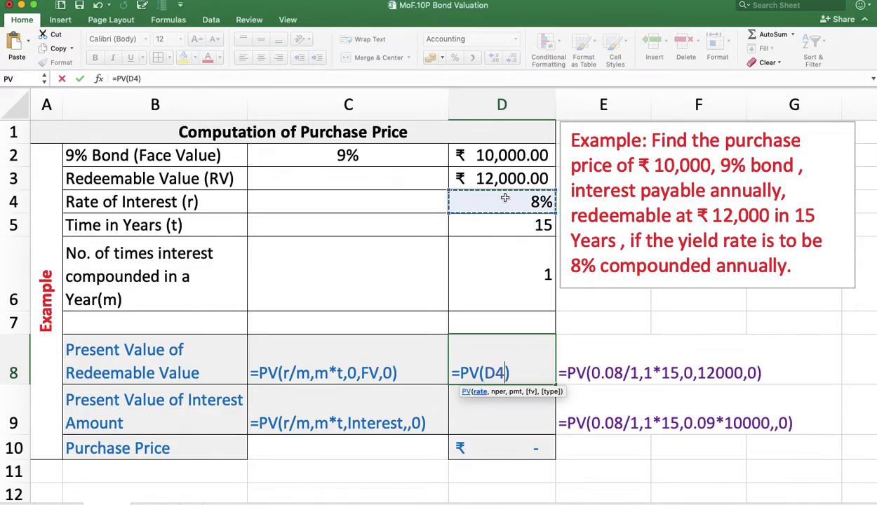
text(/)
click(517, 273)
text(,)
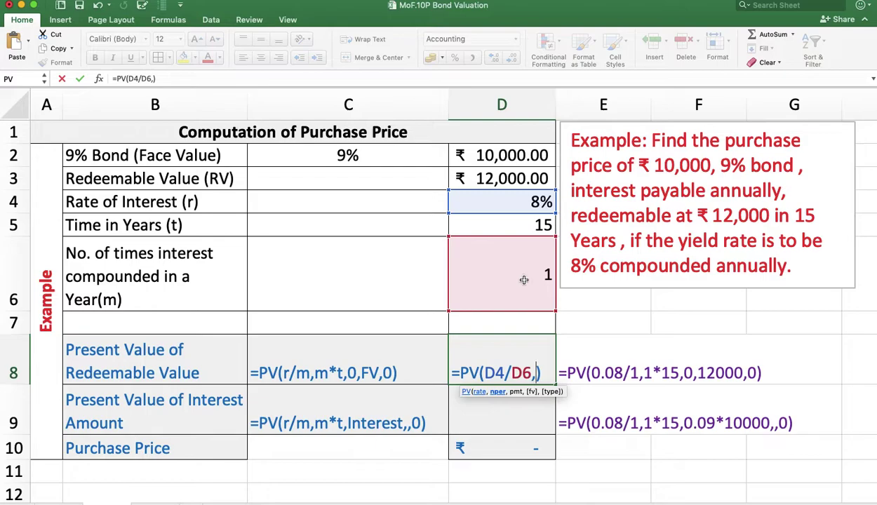
click(519, 276)
text(*)
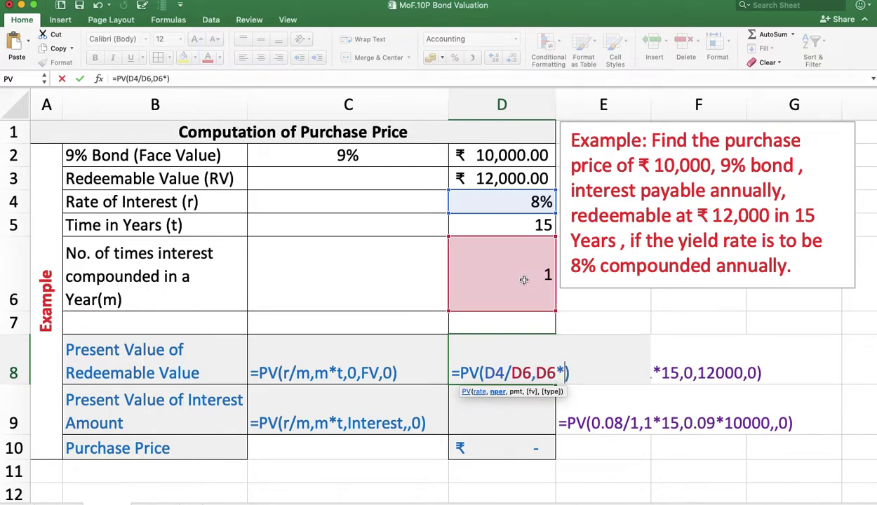
click(516, 227)
- Finish D8's formula with no payment, D3 as future value and type 0, giving -3,782.90
text(,)
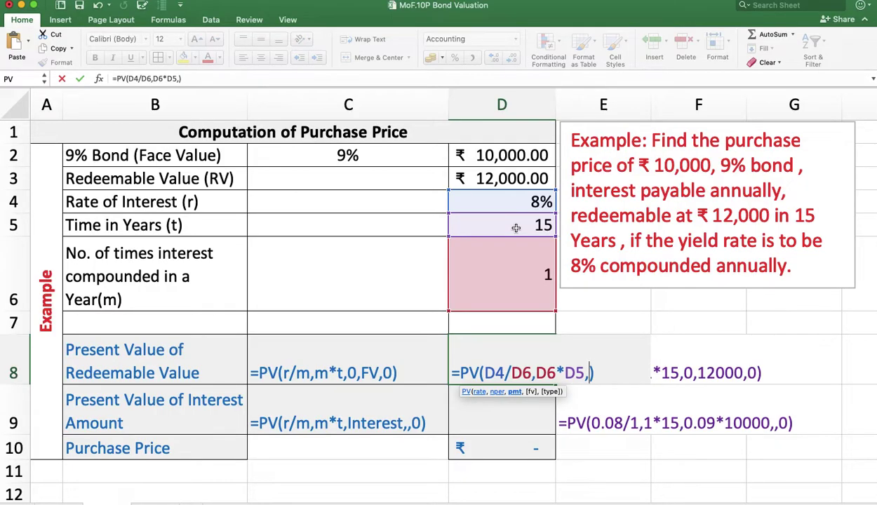
text(,)
click(510, 180)
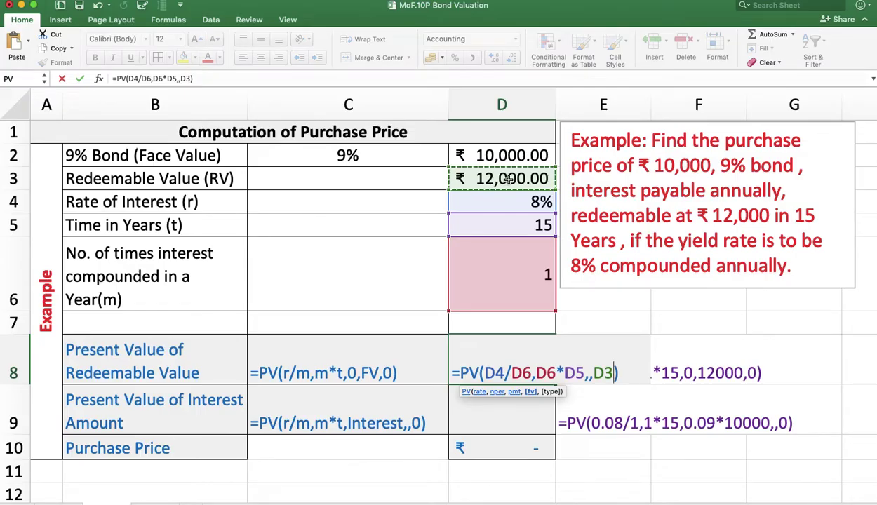
text(,0)
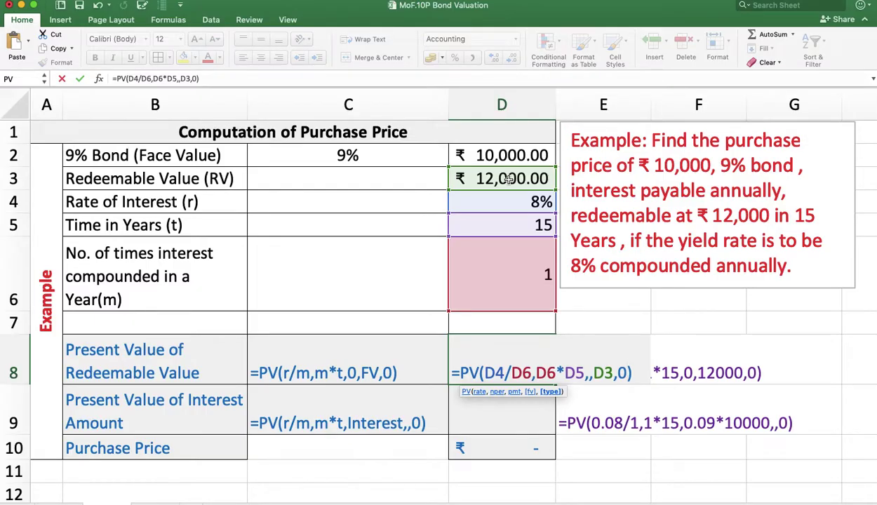
key(Return)
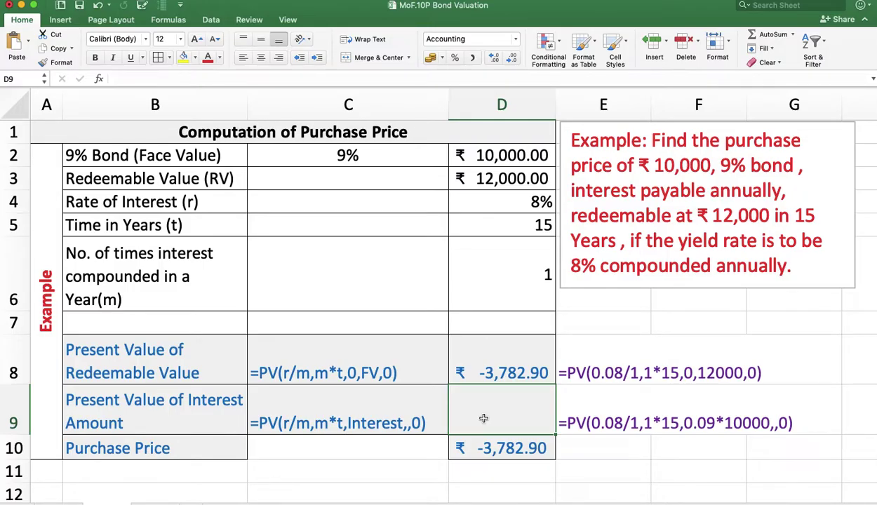
- Start a PV formula in D9 with rate D4/D6 and periods D6*D5
text(=p)
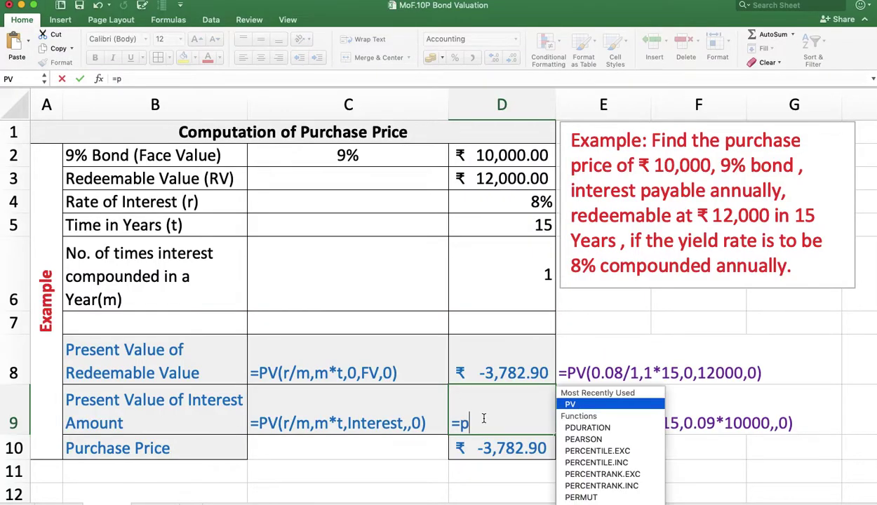
text(v)
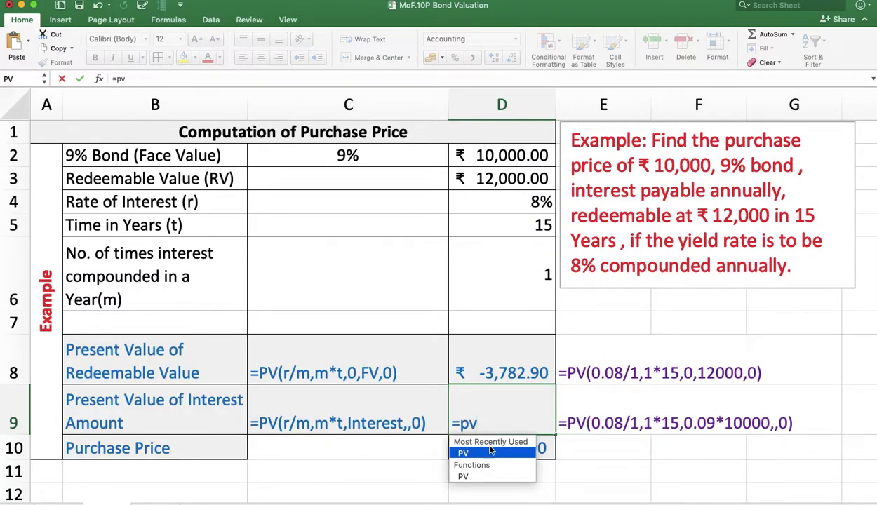
double_click(486, 453)
click(485, 452)
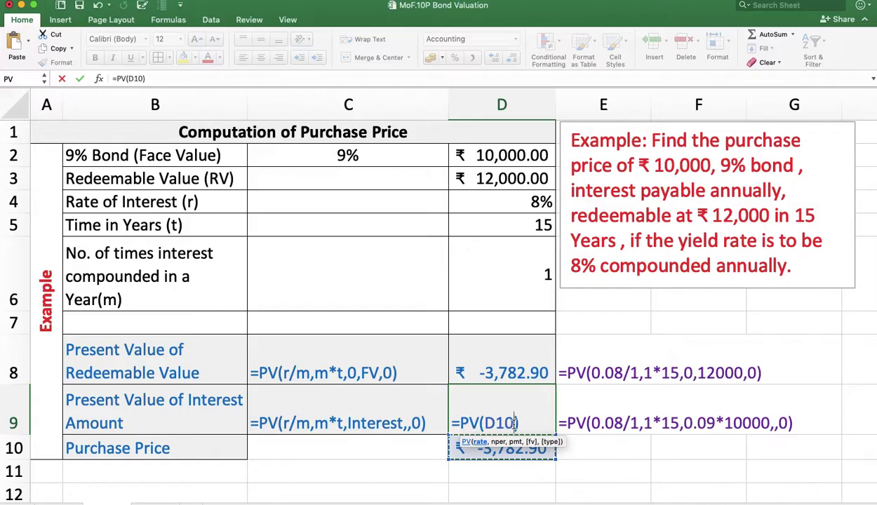
key(BackSpace)
key(BackSpace)
key(BackSpace)
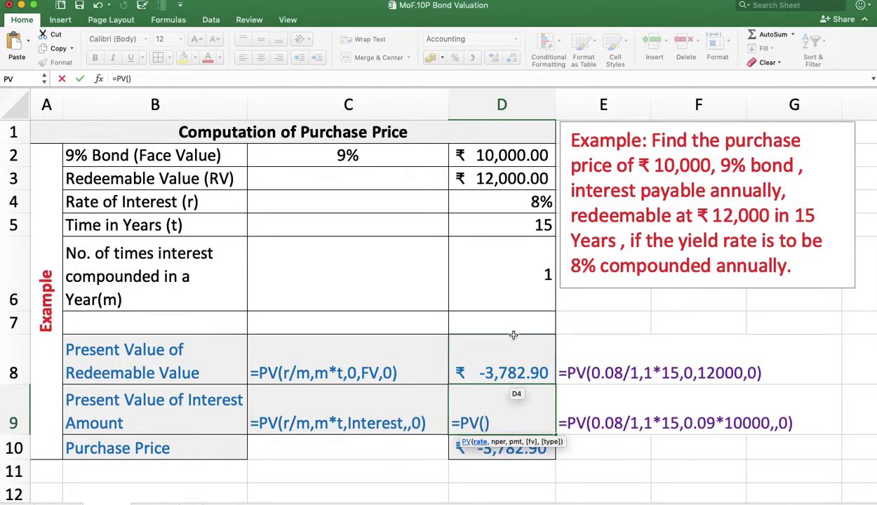
click(506, 204)
text(/)
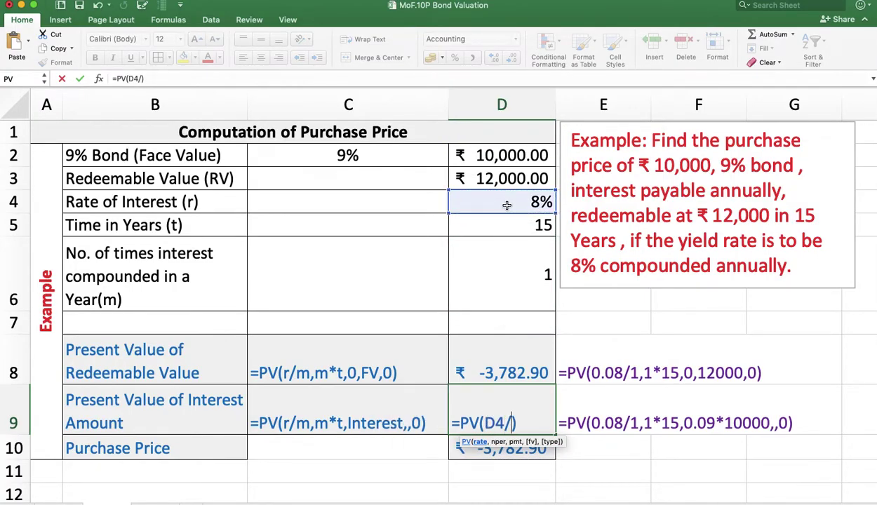
click(522, 263)
text(,)
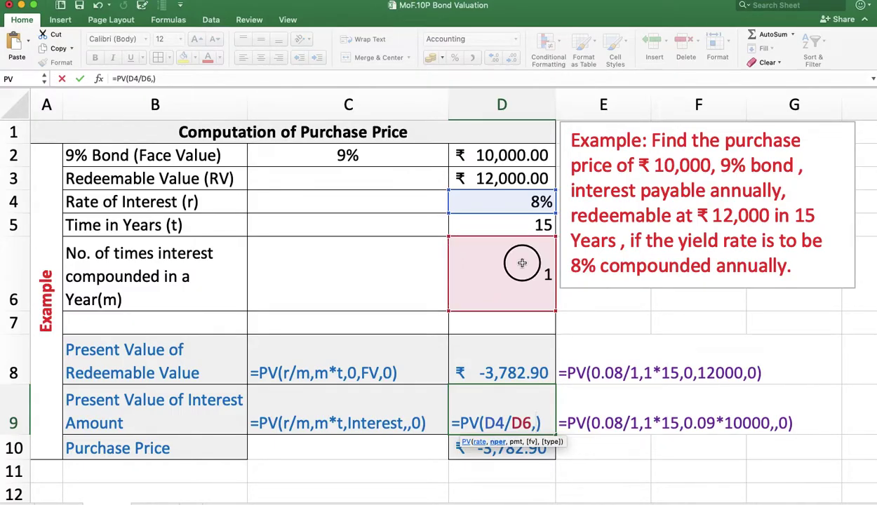
click(522, 263)
text(*)
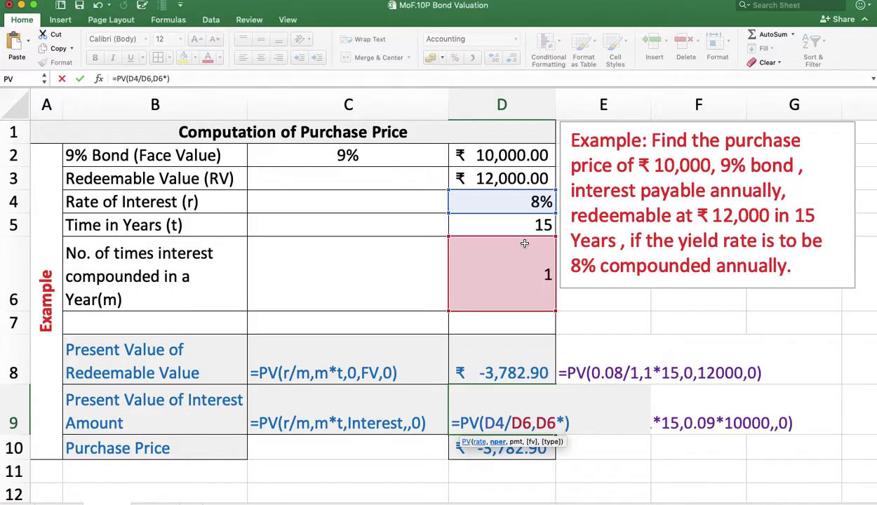
click(523, 229)
- Add payment C2*D2 and the closing arguments ,,0 to D9's formula
text(,)
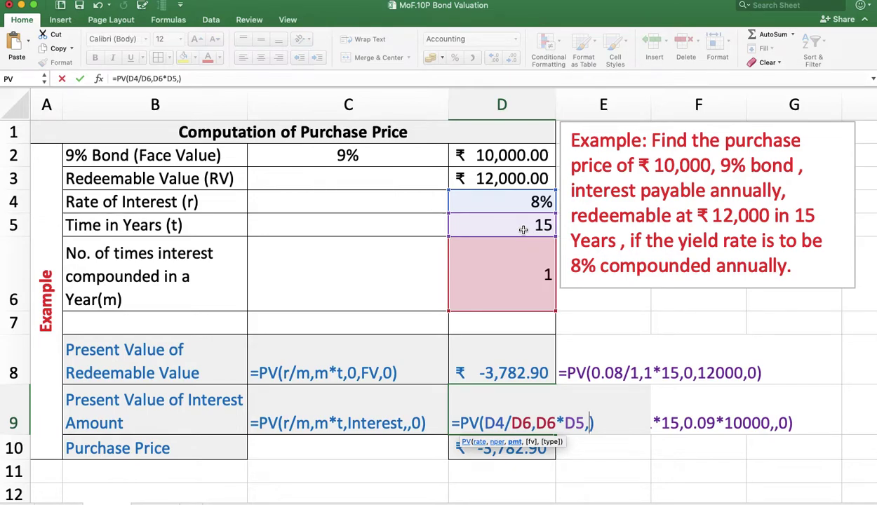
click(379, 158)
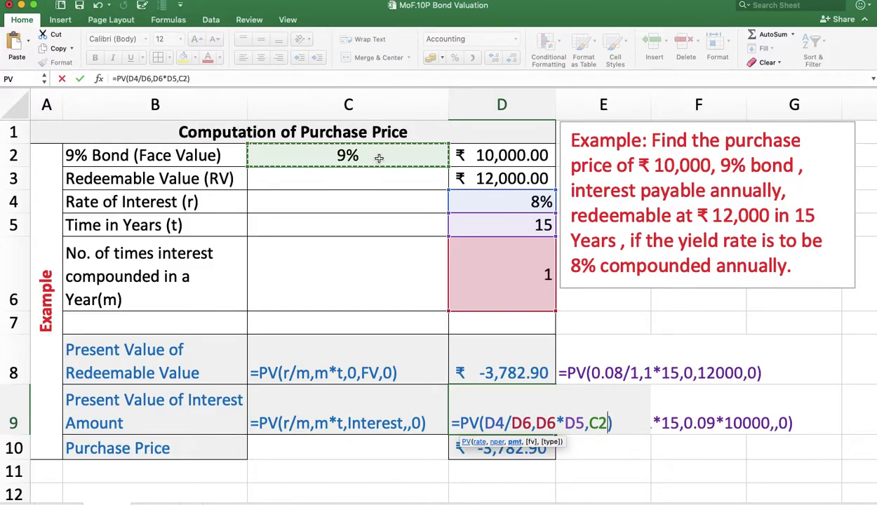
text(*)
click(478, 155)
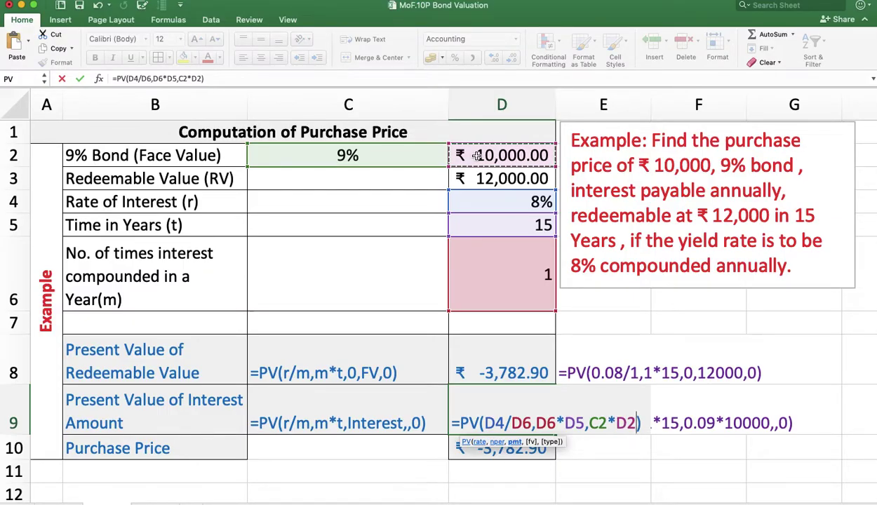
text(,)
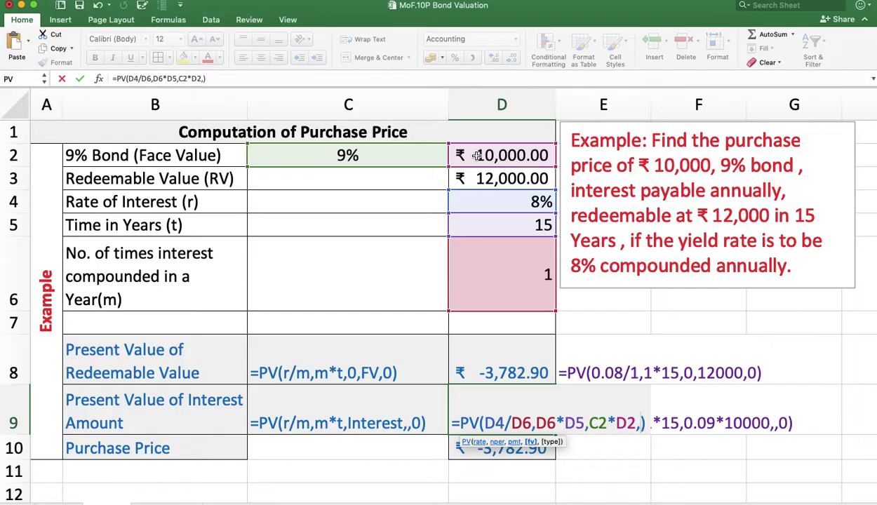
text(,)
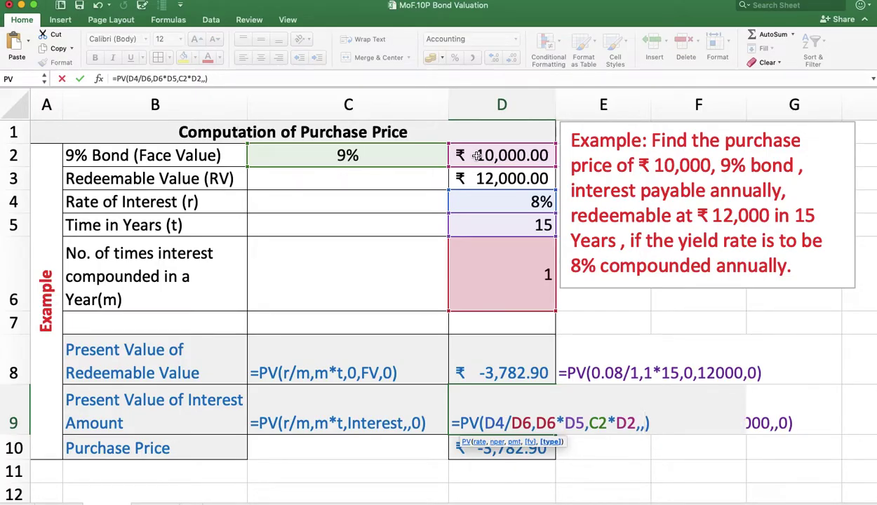
text(0)
- Commit D9 (-7,703.53, purchase price -11,486.43) and move to the semi-annual ₹500 bond sheet
key(Return)
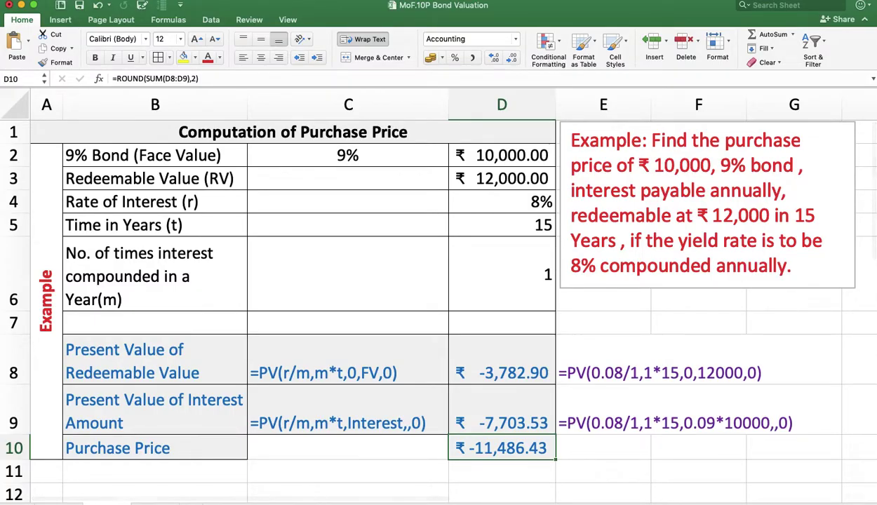
key(ctrl+Page_Down)
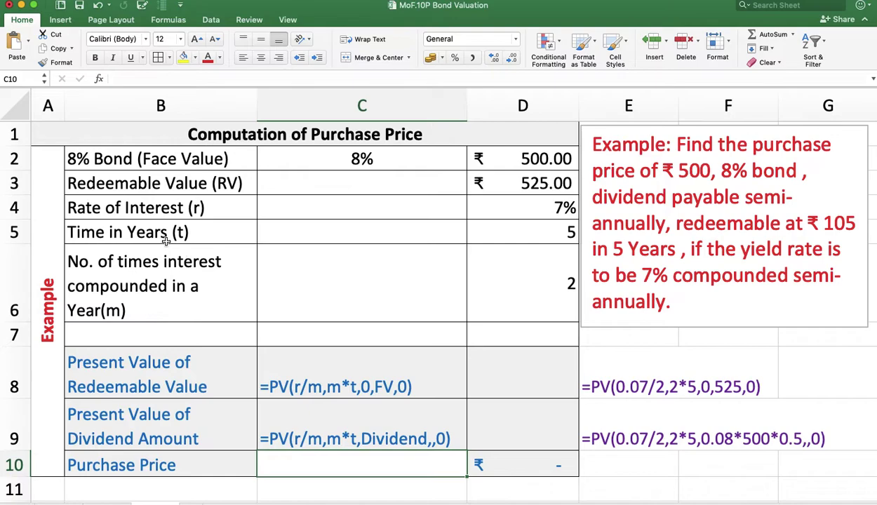
- Select cell D8 on the semi-annual bond sheet for the redeemable value's present value
scroll(254, 318, down, 1)
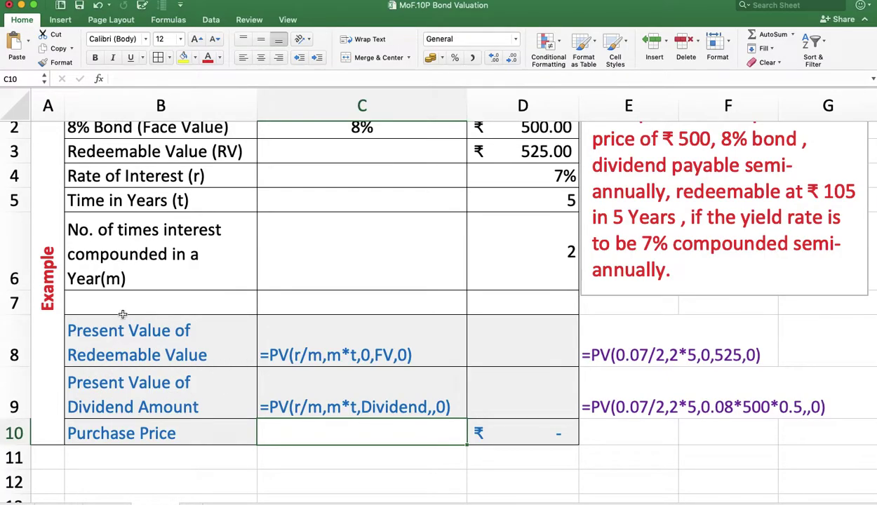
click(492, 356)
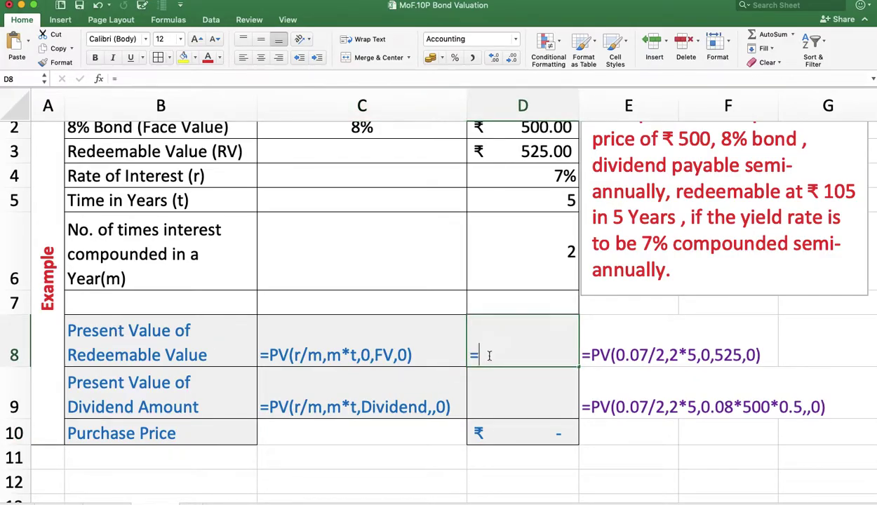
- Start a PV formula in D8 with rate D4/D6 and periods D6*D5
text(=)
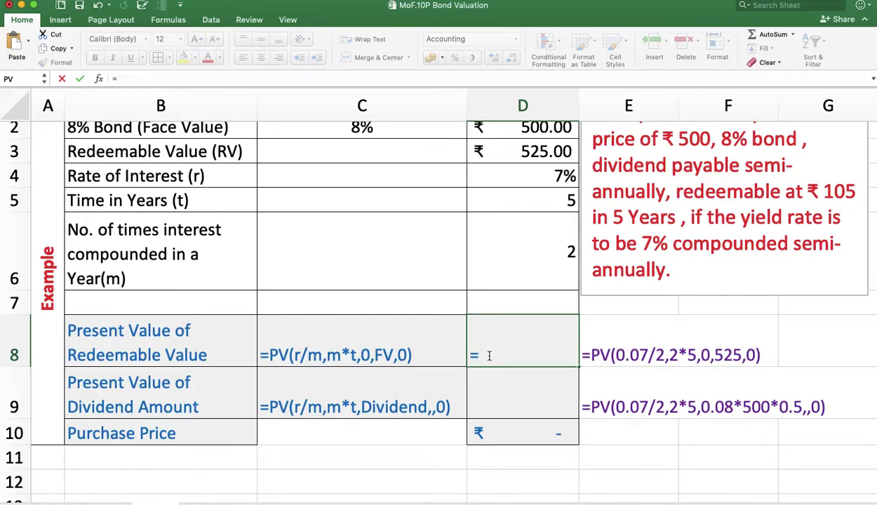
text(PV)
double_click(498, 397)
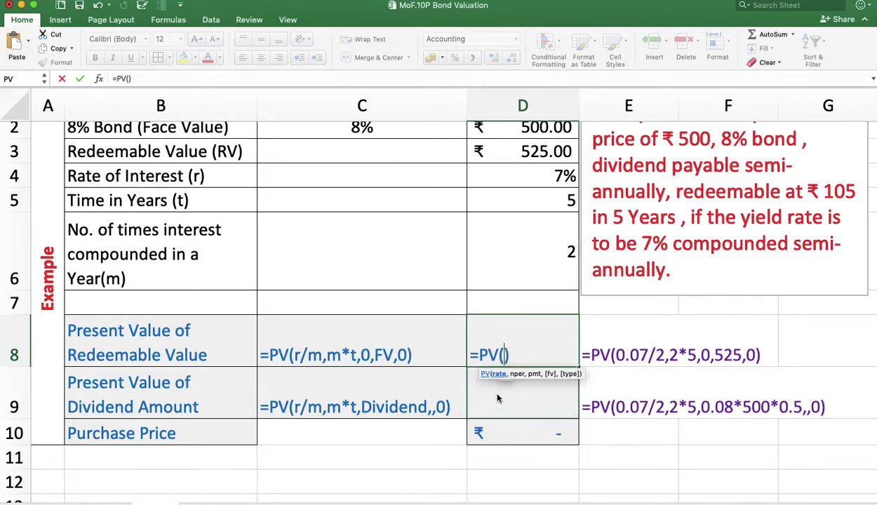
click(543, 179)
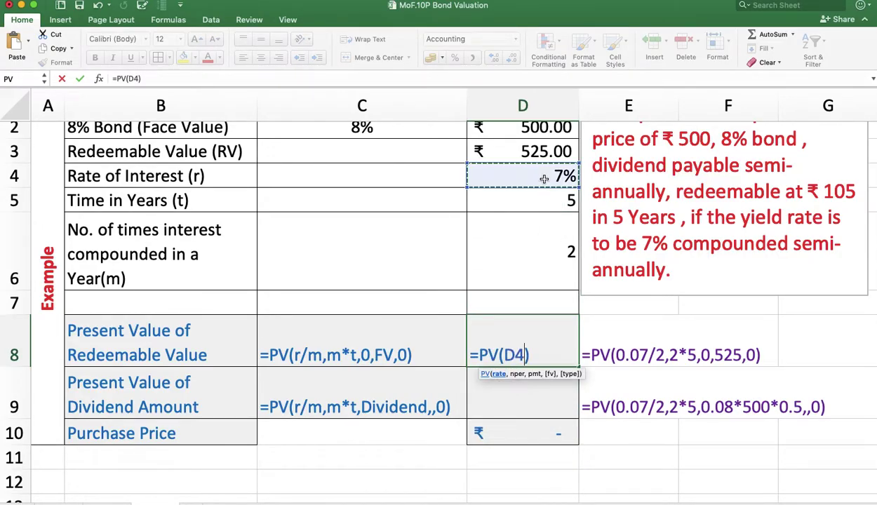
scroll(543, 179, up, 1)
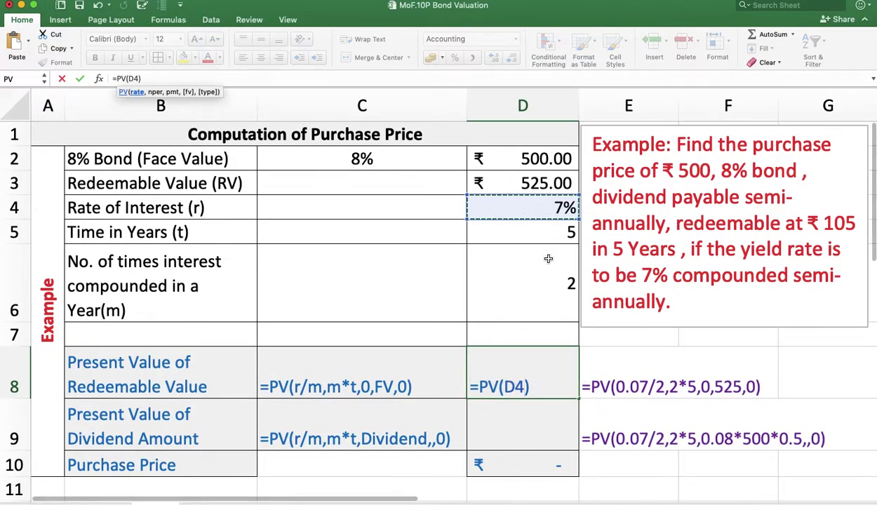
text(/)
click(554, 282)
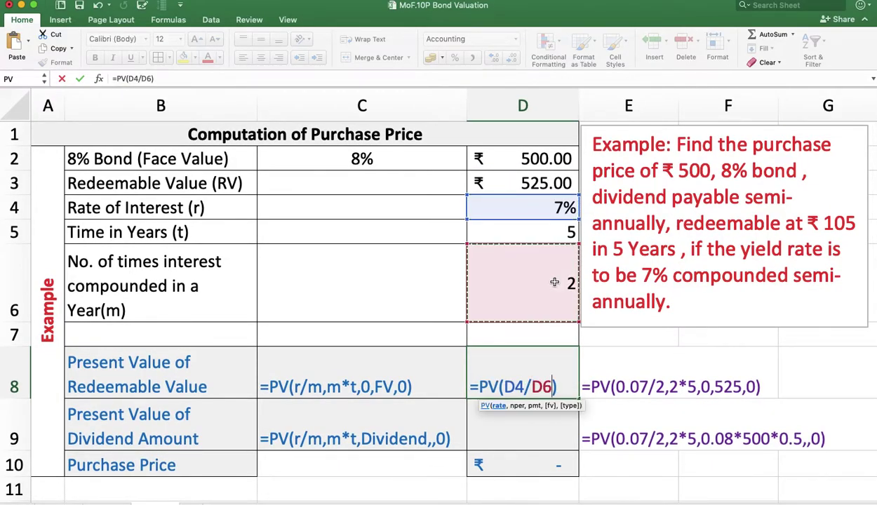
text(,)
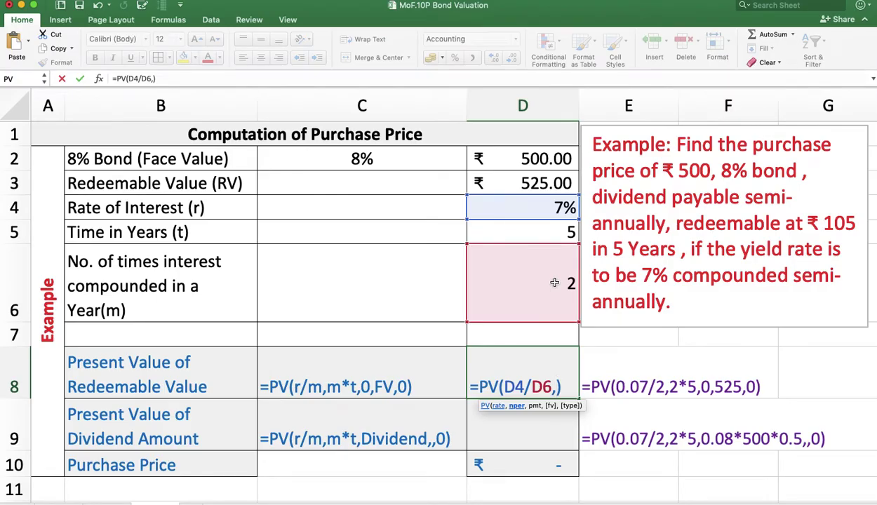
click(554, 282)
text(*)
click(558, 231)
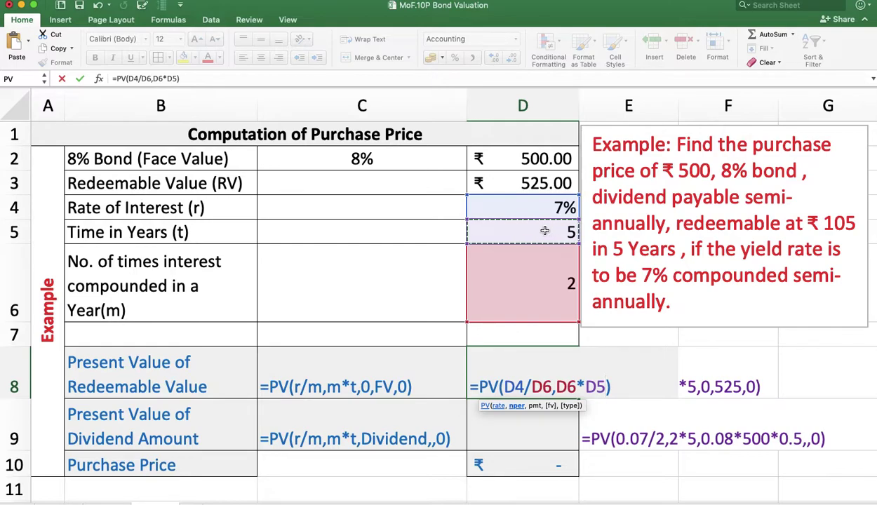
- Finish D8's formula with D3 as future value and type 0, giving -372.18
text(,)
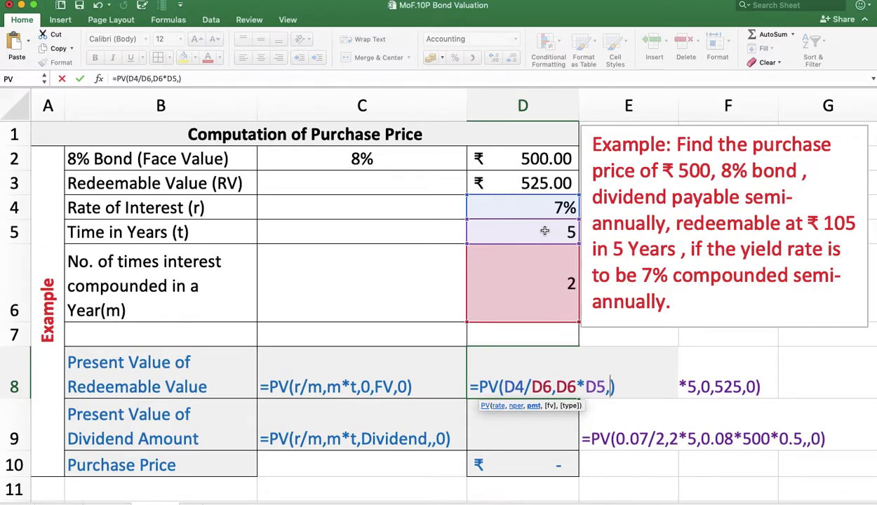
text(,)
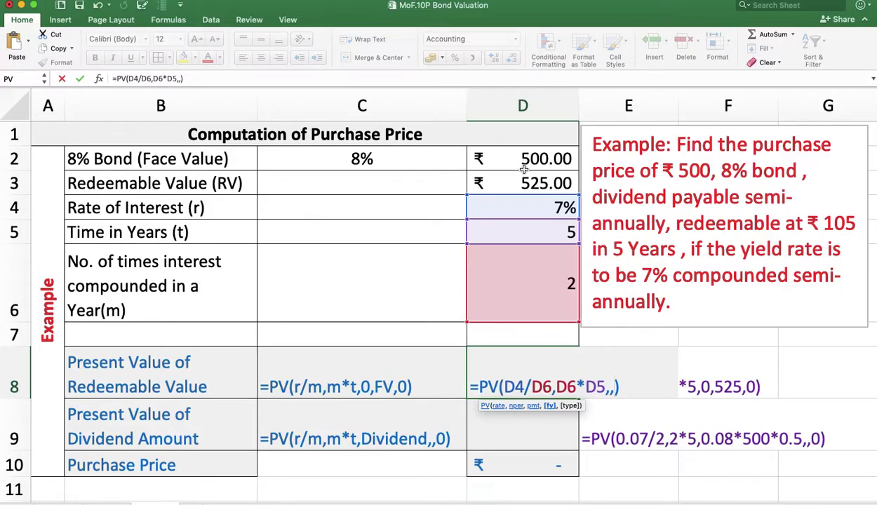
click(525, 182)
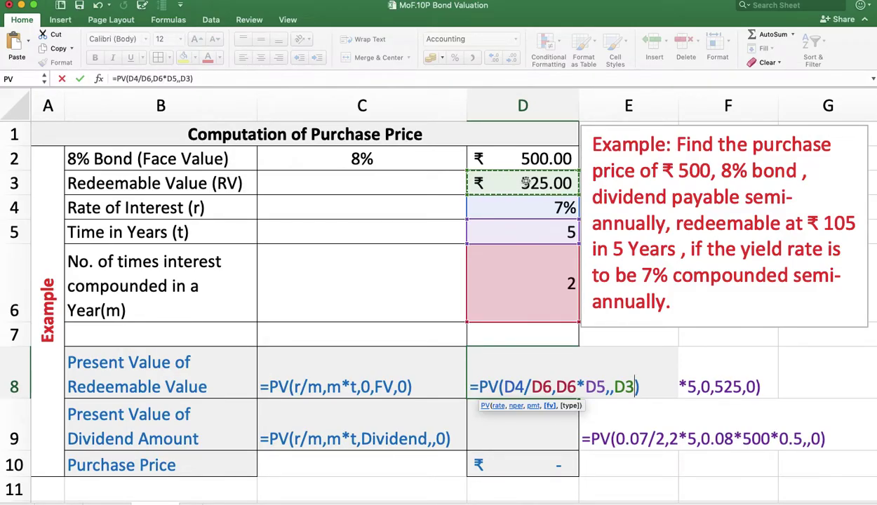
text(,)
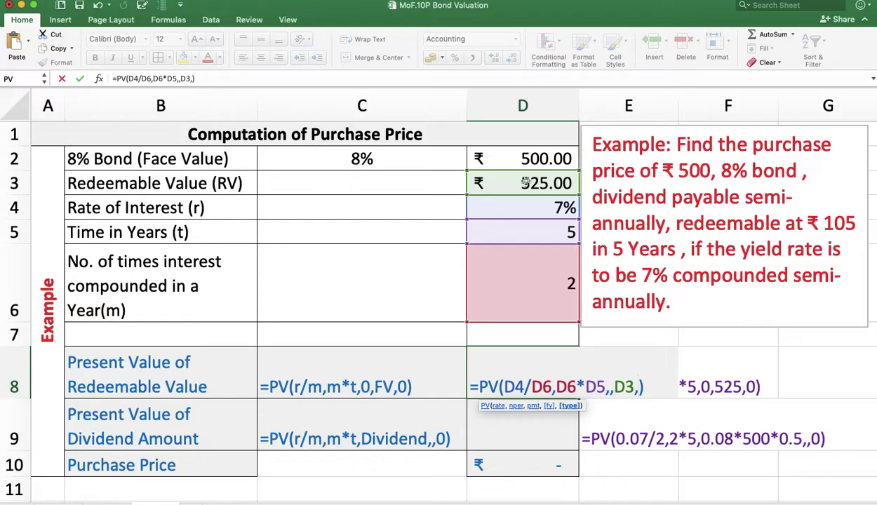
text(0)
key(Return)
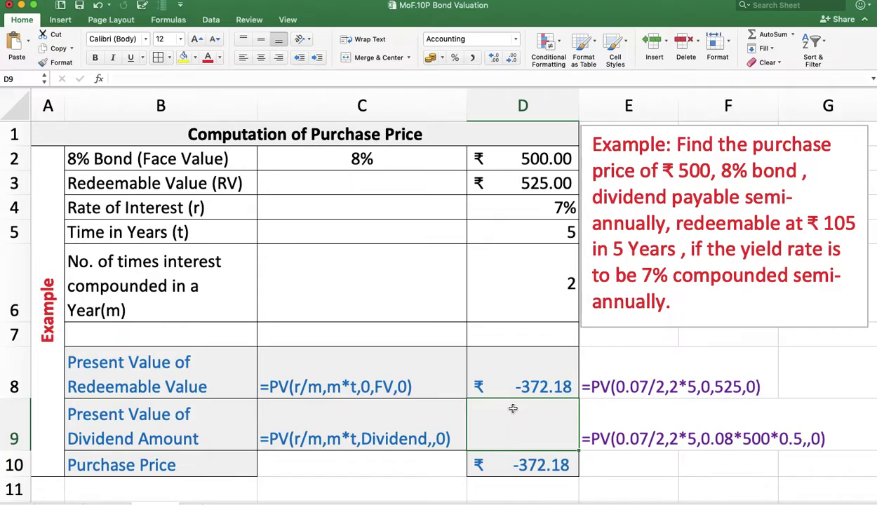
- Start a PV formula in D9 with rate D4/D6 and periods D6*D5
text(=P)
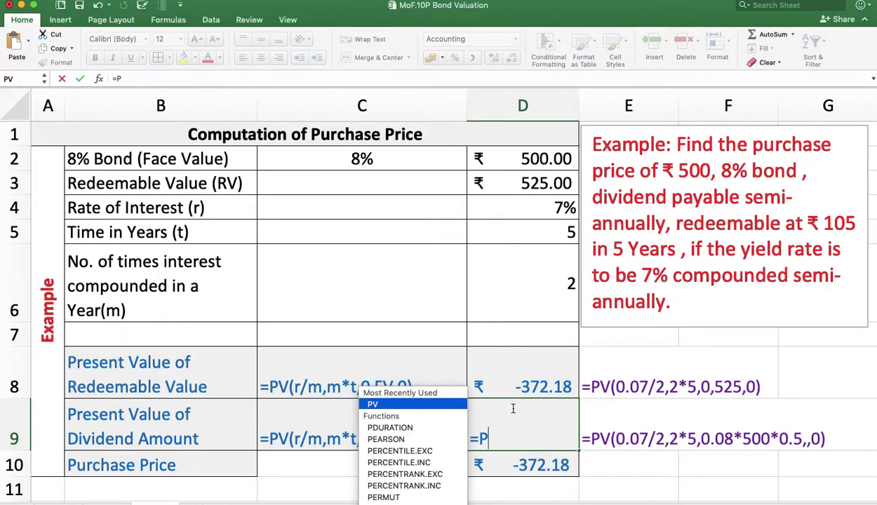
text(V)
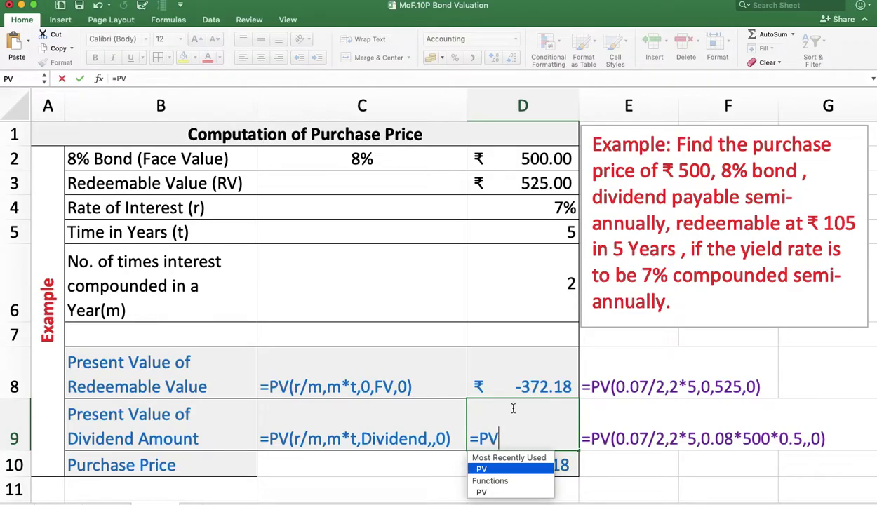
double_click(500, 468)
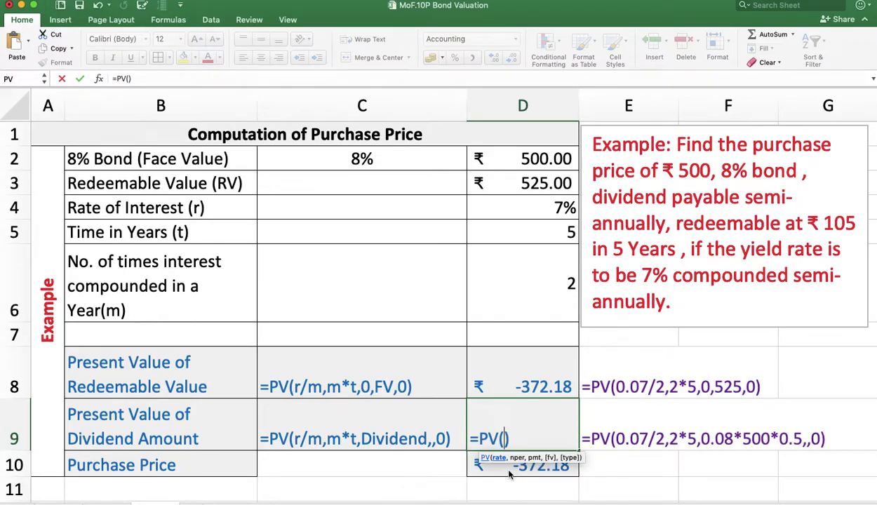
click(551, 202)
text(/)
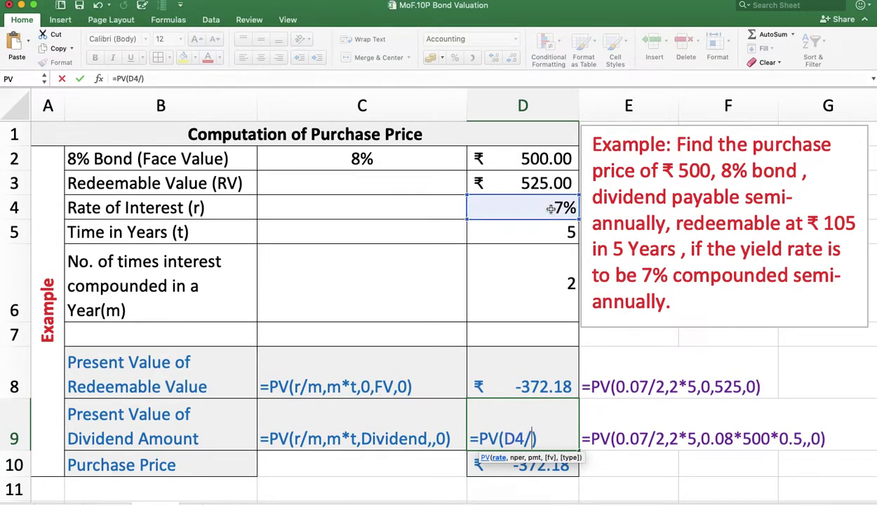
click(565, 275)
text(,)
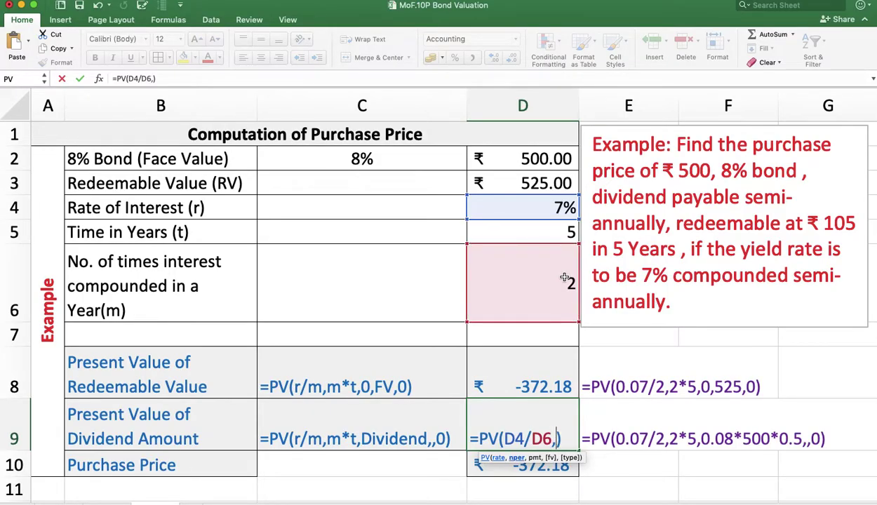
click(565, 277)
text(*)
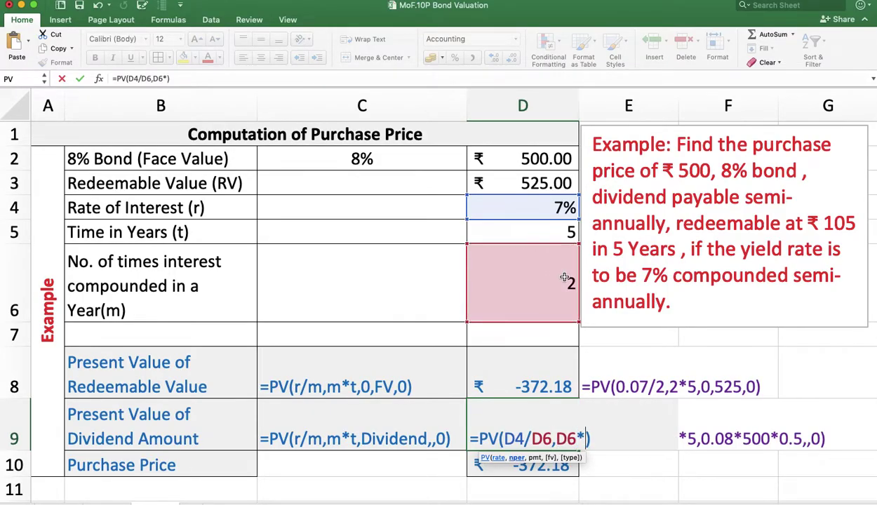
click(551, 232)
- Use C2*D2*0.5 as the payment and type 0, giving -166.33 and total -538.51
text(,)
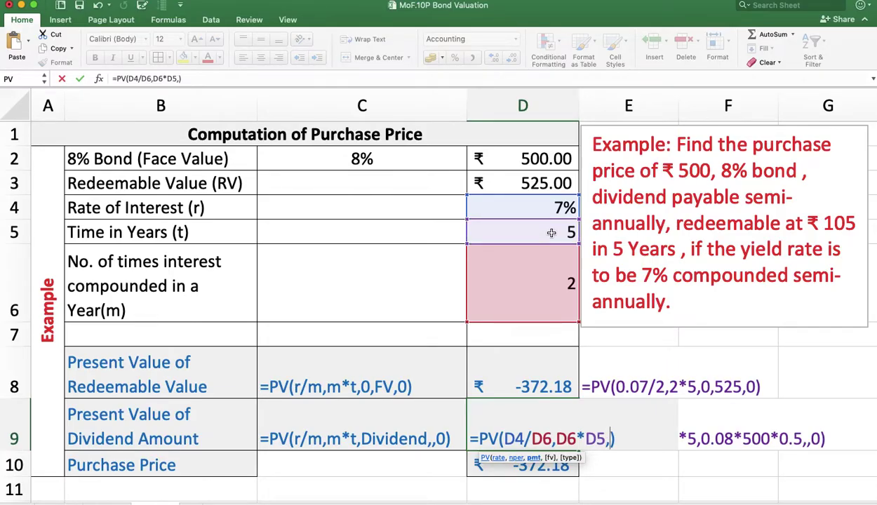
click(407, 163)
text(*)
click(495, 158)
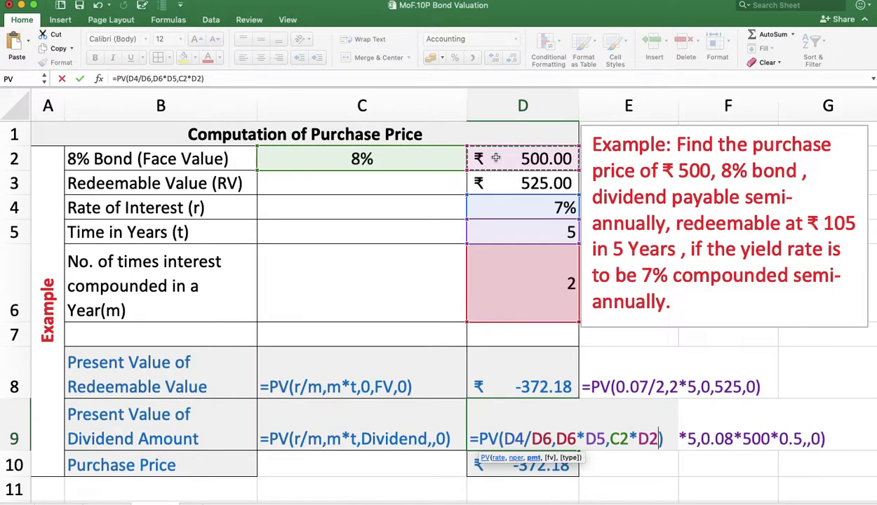
text(*)
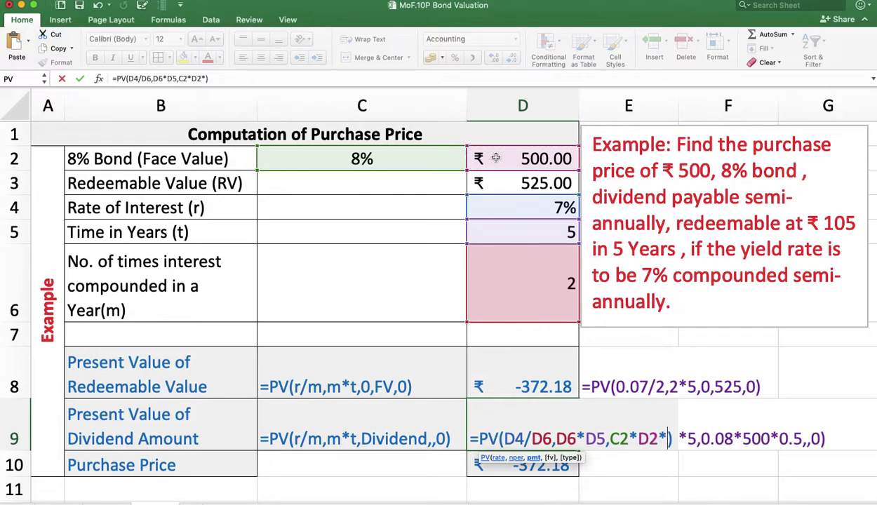
text(0.5)
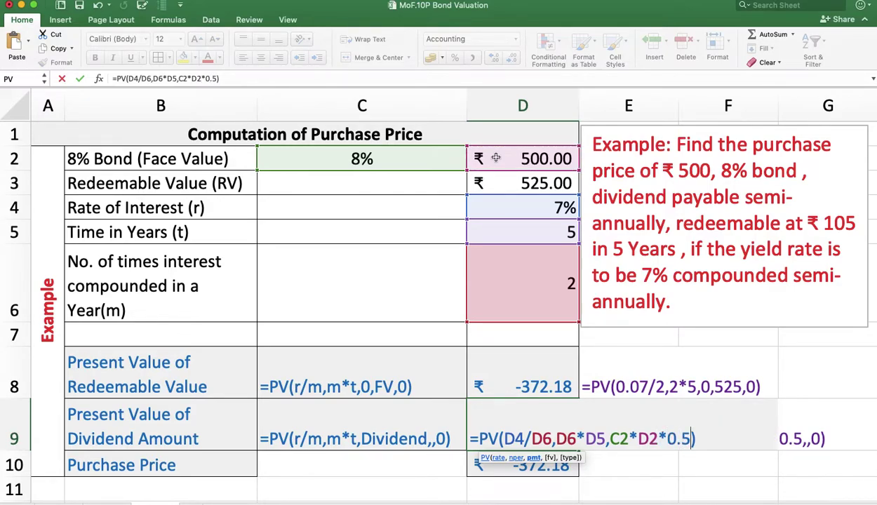
text(,,)
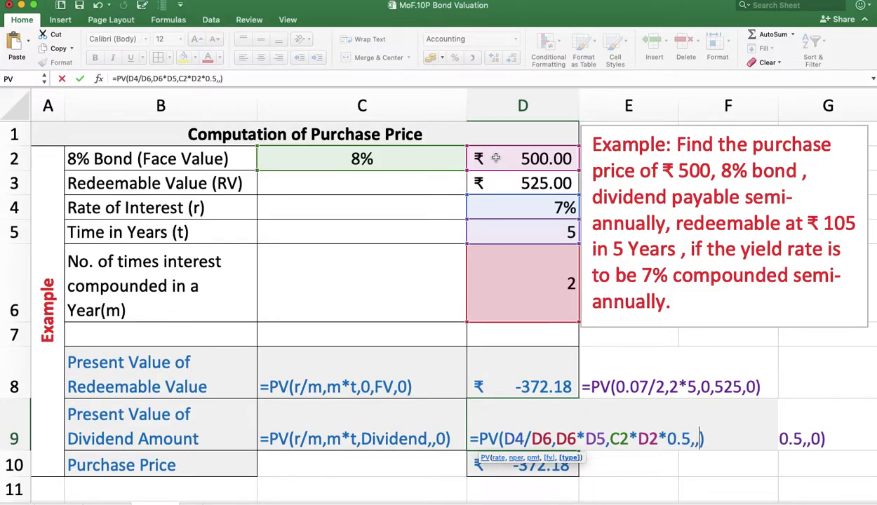
text(0)
key(Return)
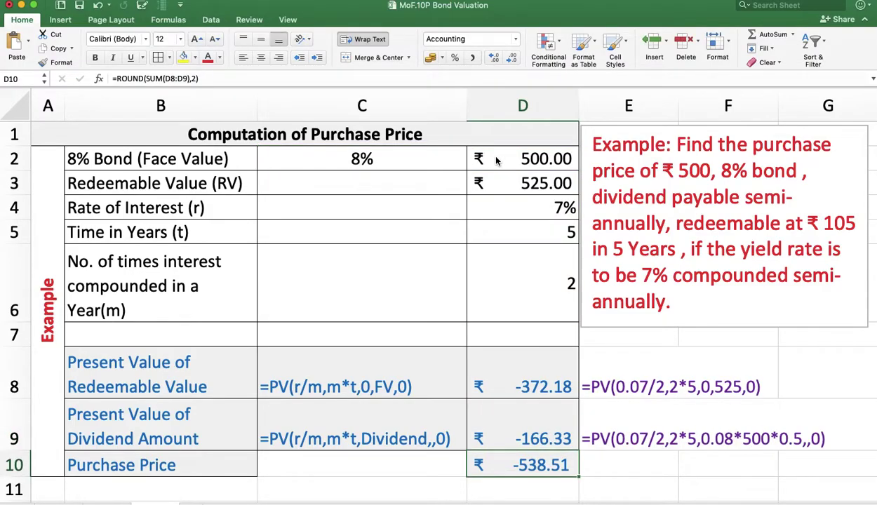